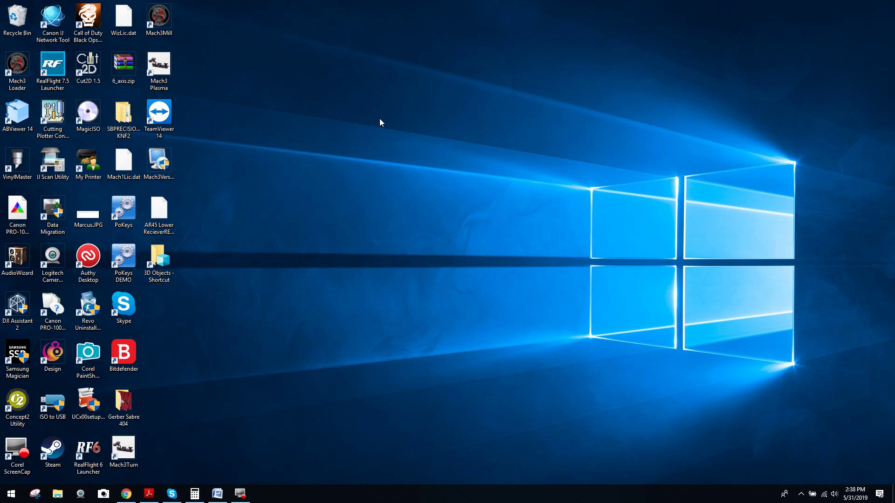
# - Launch Mach3 Mill, check the six axis positions on the Diagnostics page, then close Mach3
pyautogui.doubleClick(159, 18)
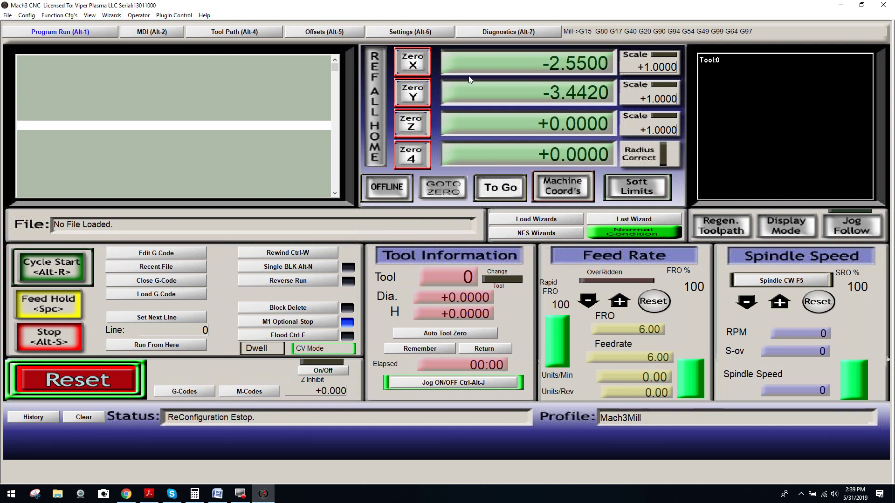
pyautogui.hotkey('alt', '7')
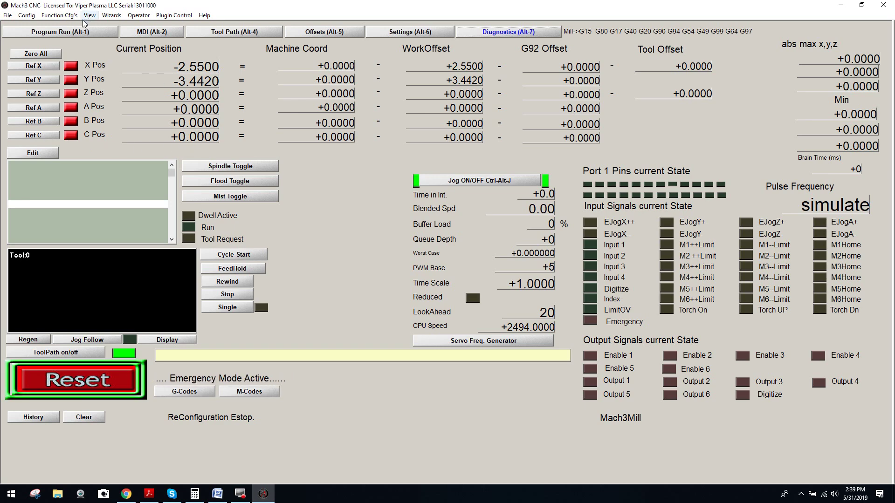
pyautogui.click(83, 31)
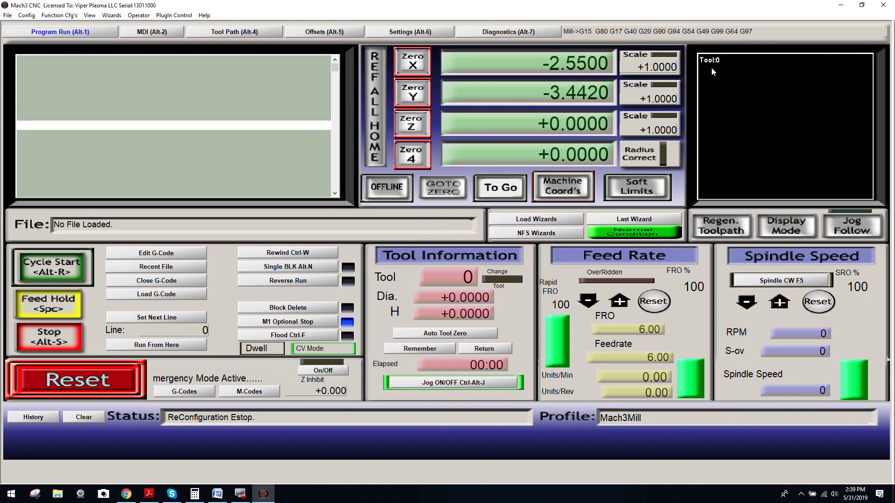
pyautogui.click(881, 8)
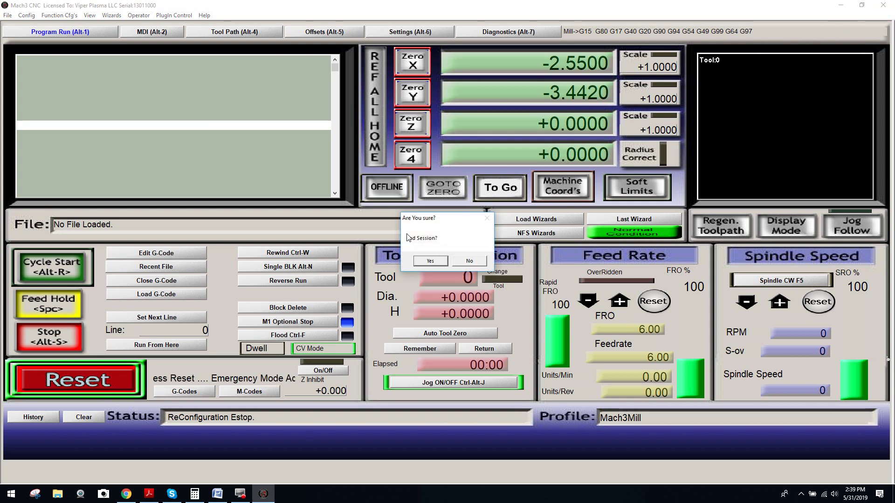
# - Confirm ending Mach3, then open machsupport.com's Downloads & Updates > Screensets page in Chrome
pyautogui.click(428, 262)
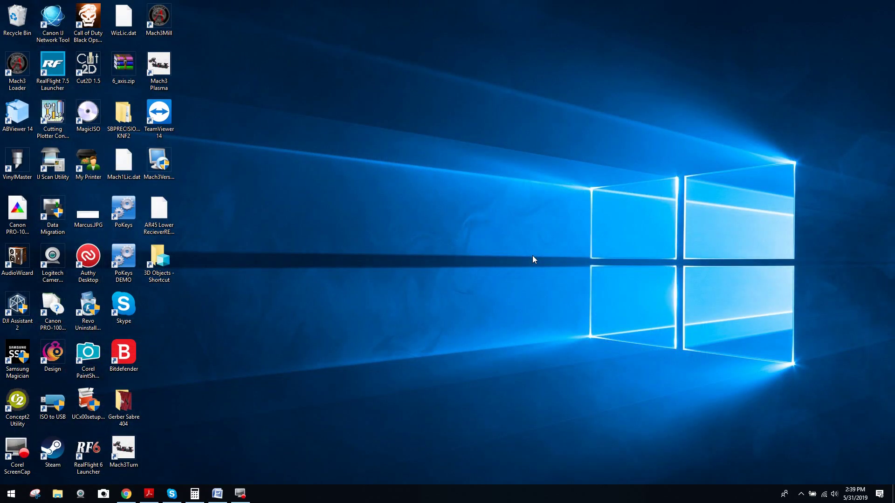
pyautogui.click(135, 488)
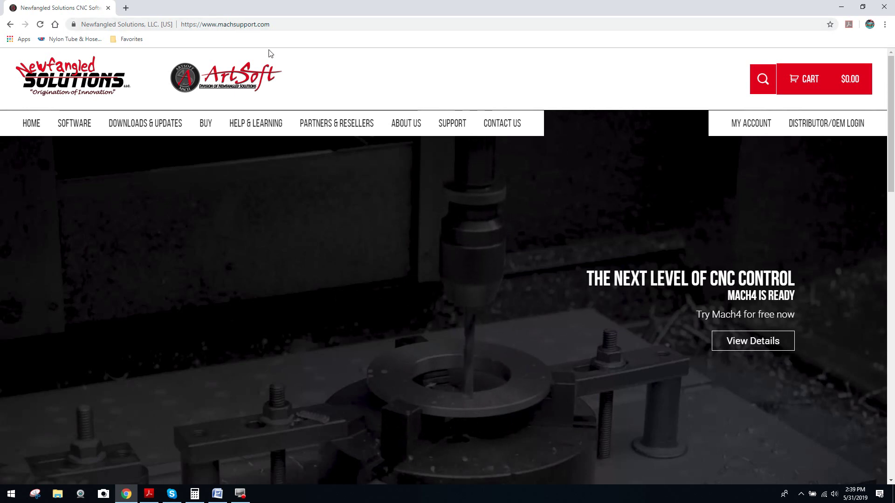
pyautogui.moveTo(144, 121)
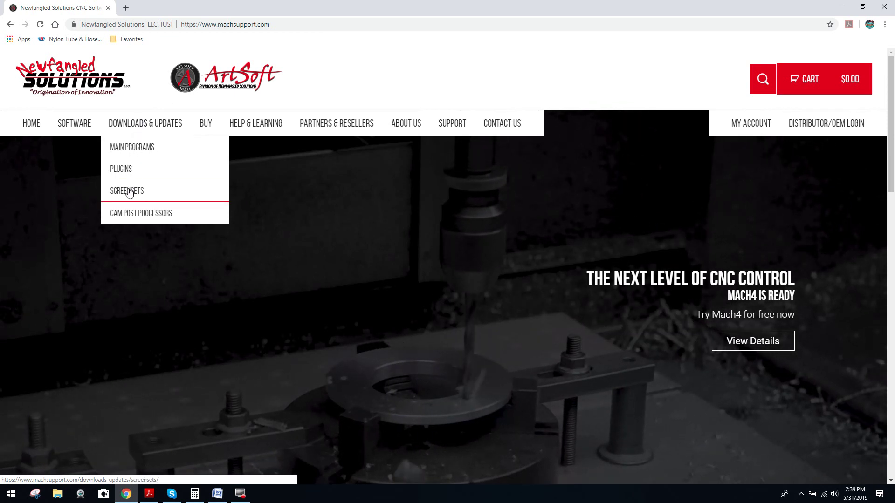
pyautogui.click(130, 192)
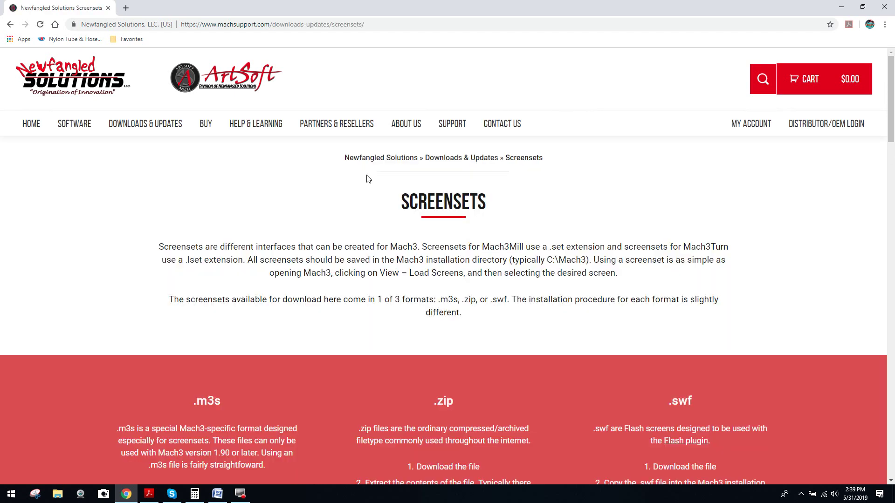
pyautogui.scroll(-4, 268, 296)
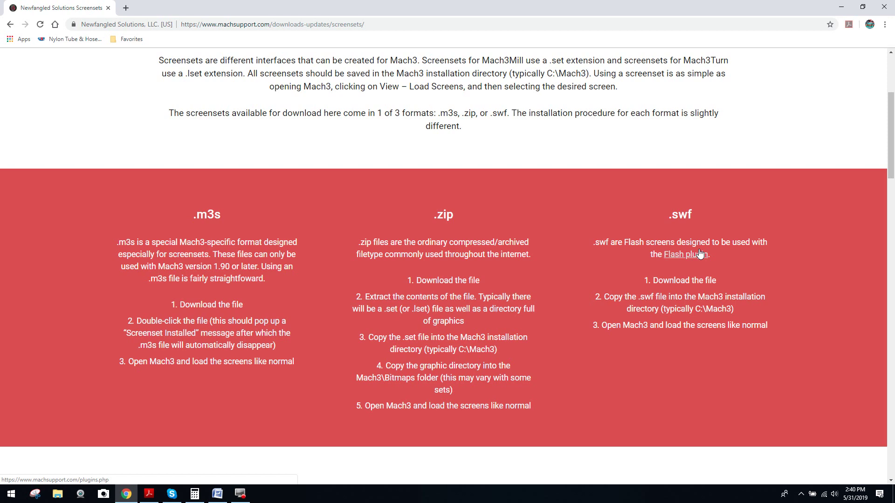
# - Find the 6 Axis Screen in the gallery, download it as 6_axis.zip, and minimize Chrome
pyautogui.scroll(-2, 699, 253)
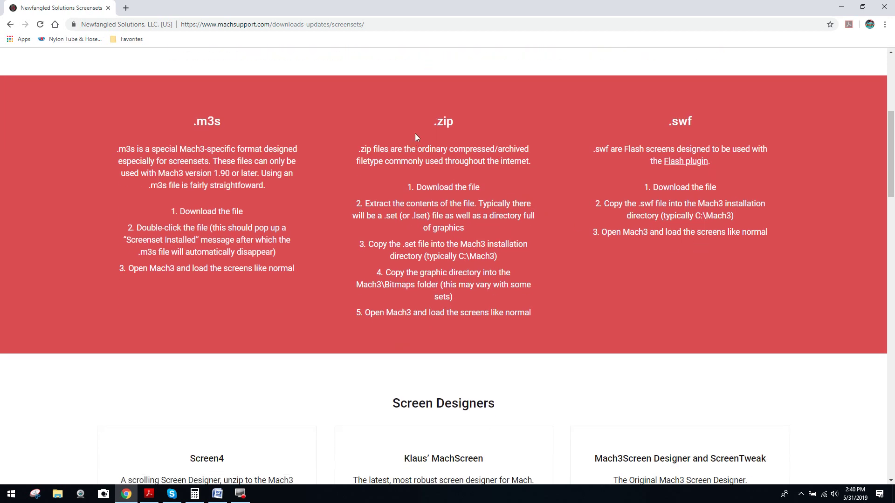
pyautogui.scroll(-6, 454, 164)
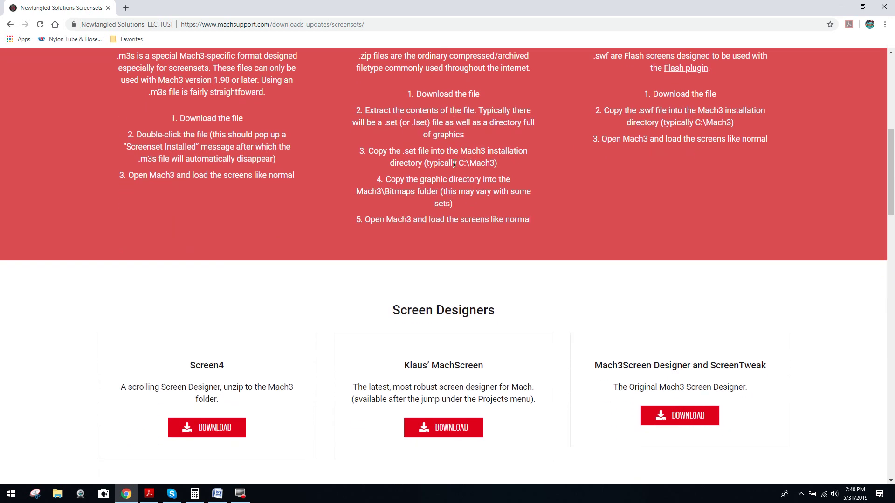
pyautogui.scroll(-6, 455, 167)
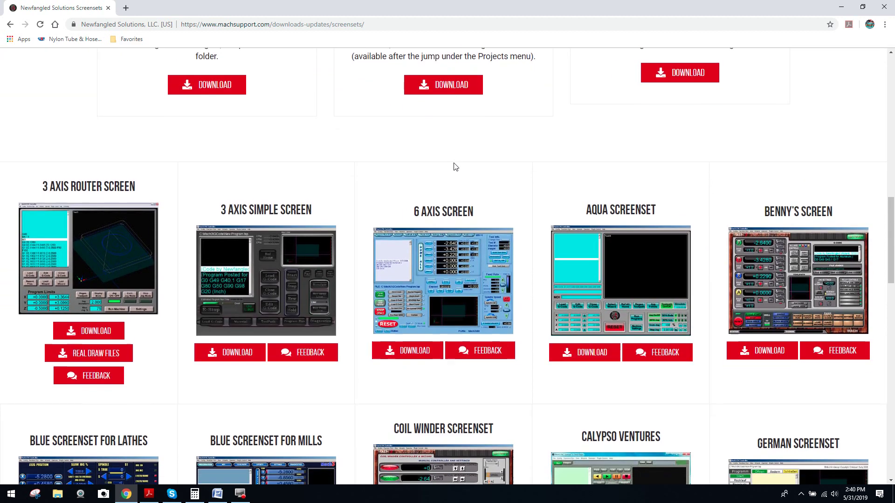
pyautogui.scroll(-7, 455, 164)
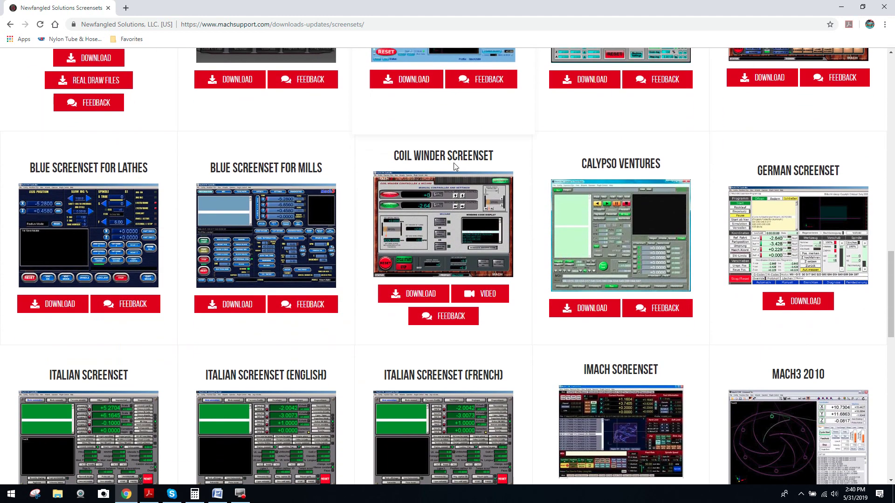
pyautogui.scroll(-5, 456, 166)
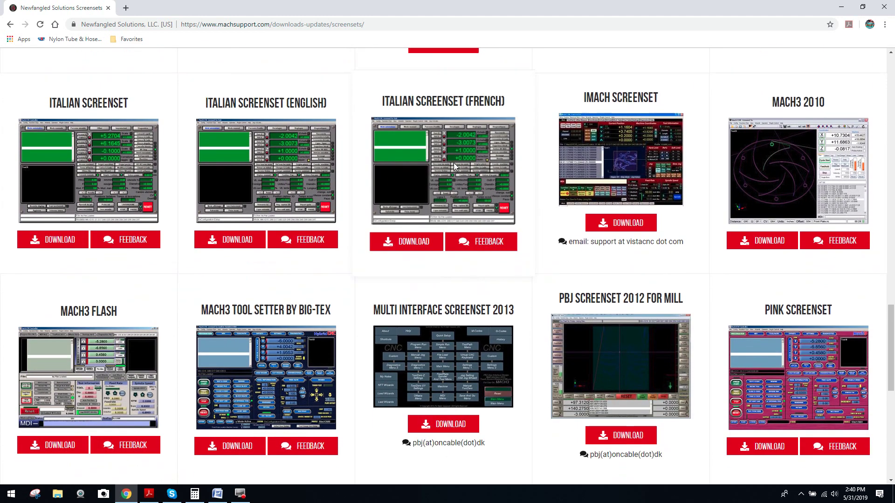
pyautogui.scroll(-3, 454, 163)
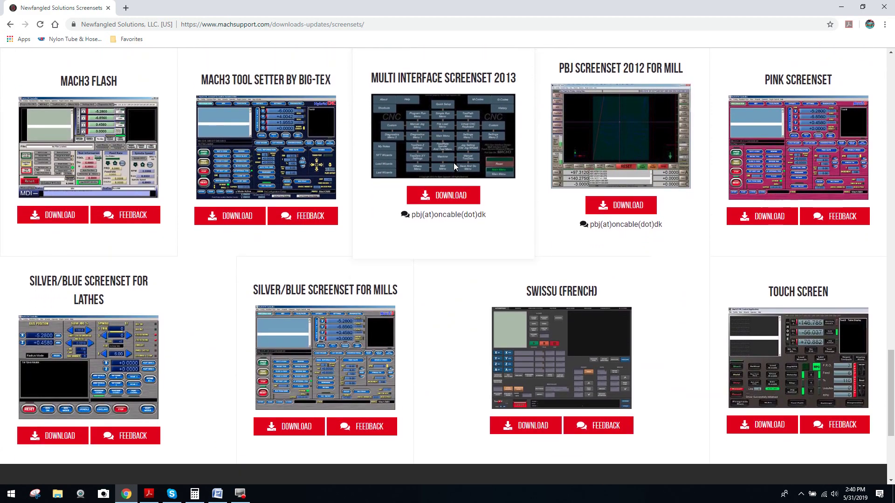
pyautogui.scroll(3, 454, 163)
pyautogui.scroll(3, 455, 166)
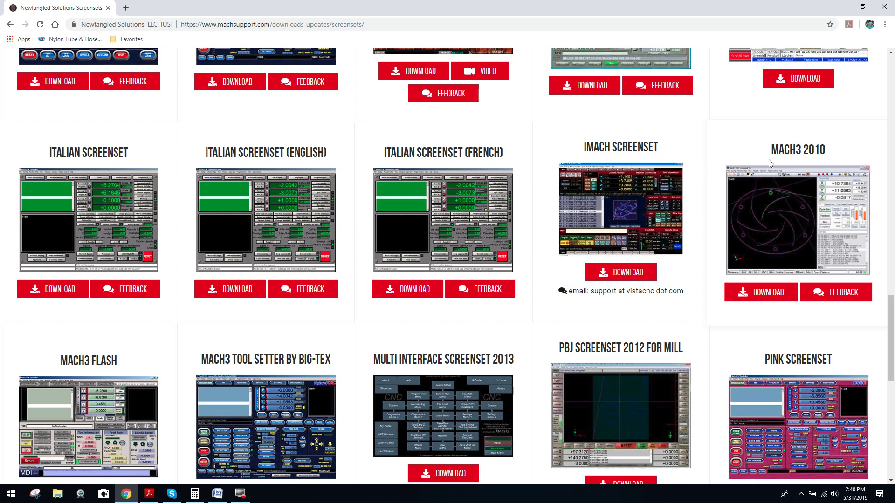
pyautogui.scroll(4, 768, 159)
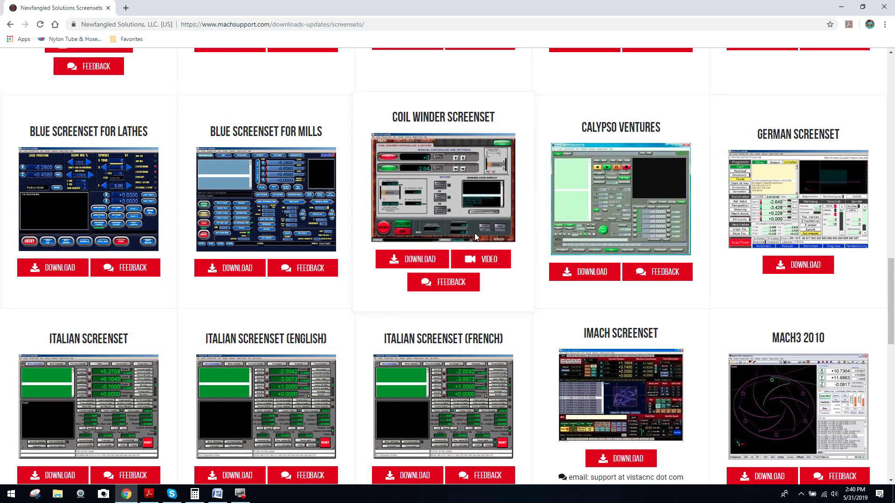
pyautogui.scroll(-2, 480, 267)
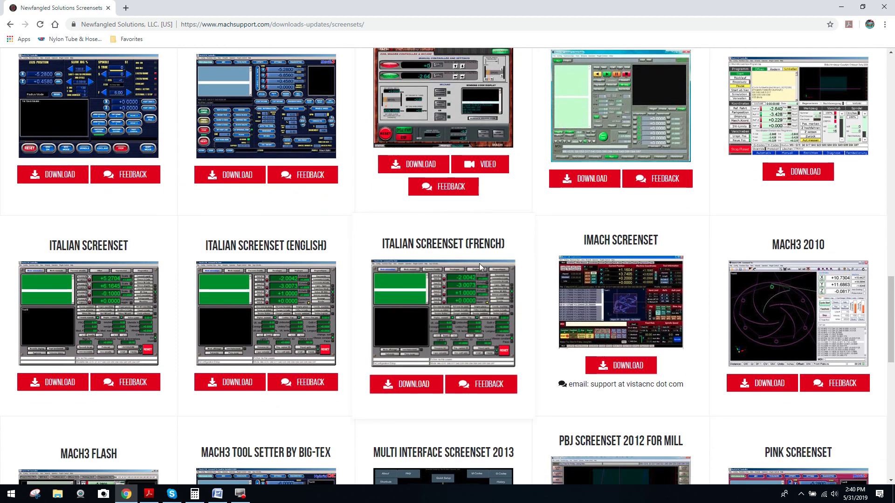
pyautogui.scroll(7, 479, 264)
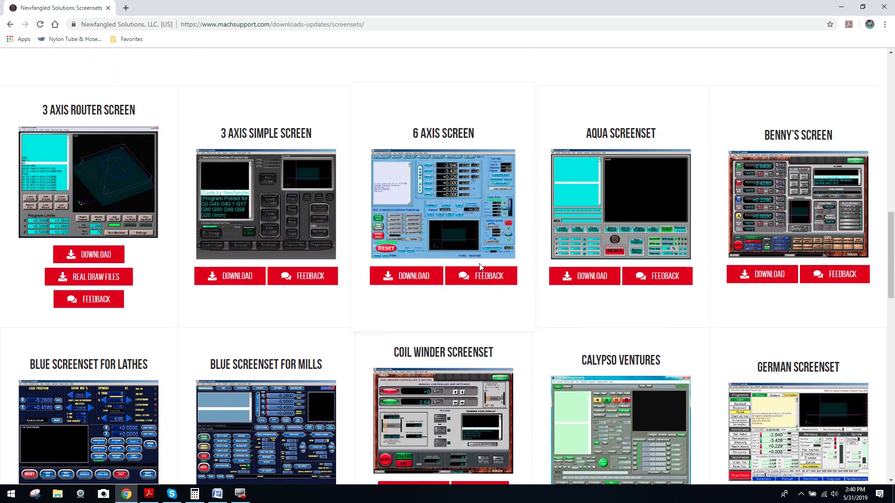
pyautogui.scroll(2, 479, 264)
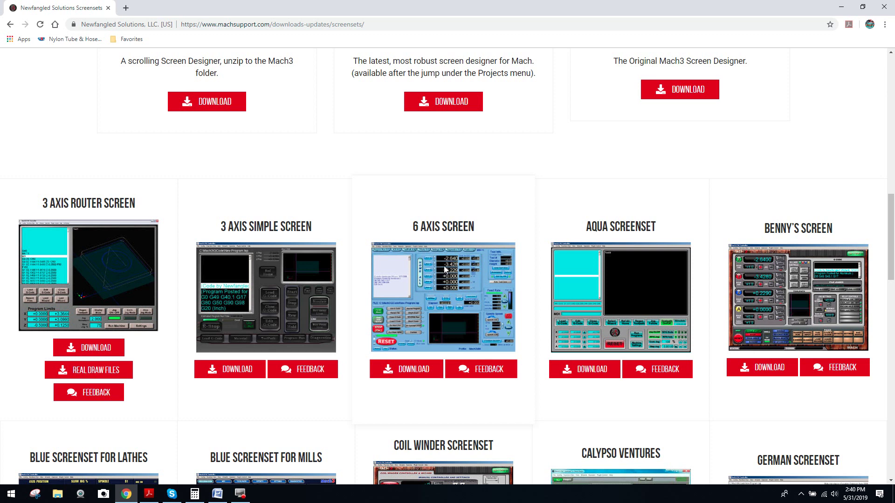
pyautogui.click(412, 369)
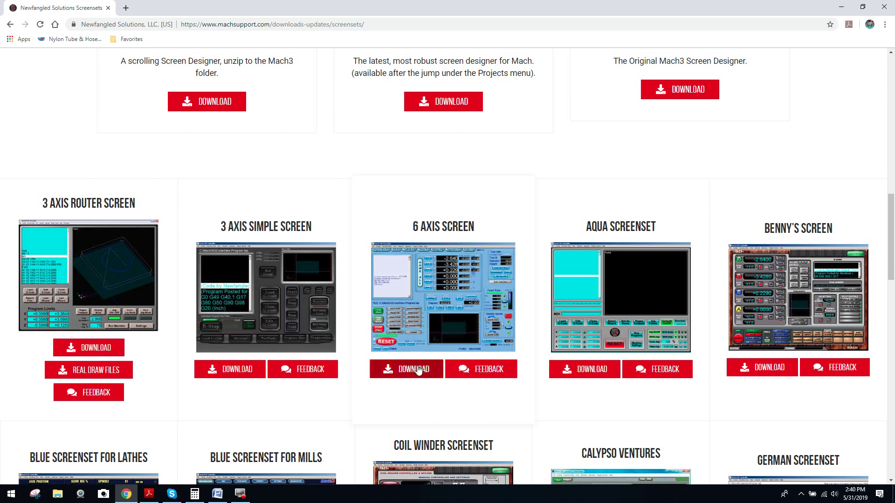
pyautogui.click(841, 7)
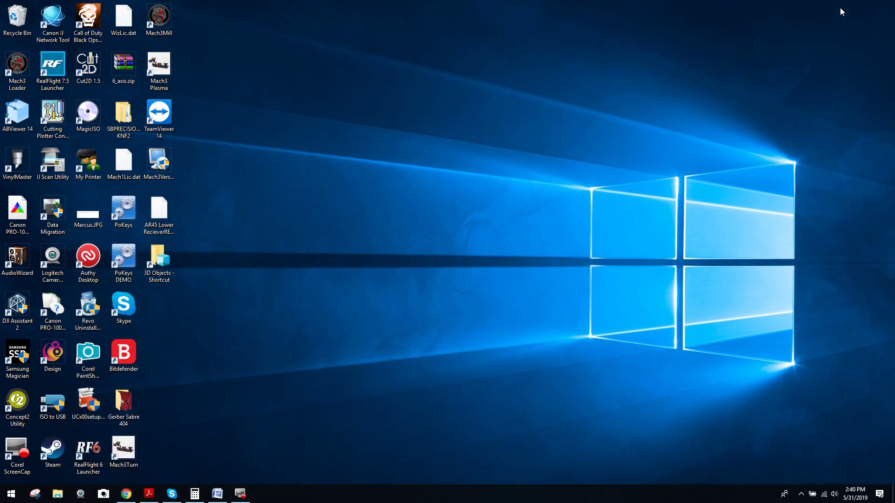
# - Open 6_axis.zip in WinRAR and extract its contents to the Desktop
pyautogui.doubleClick(124, 75)
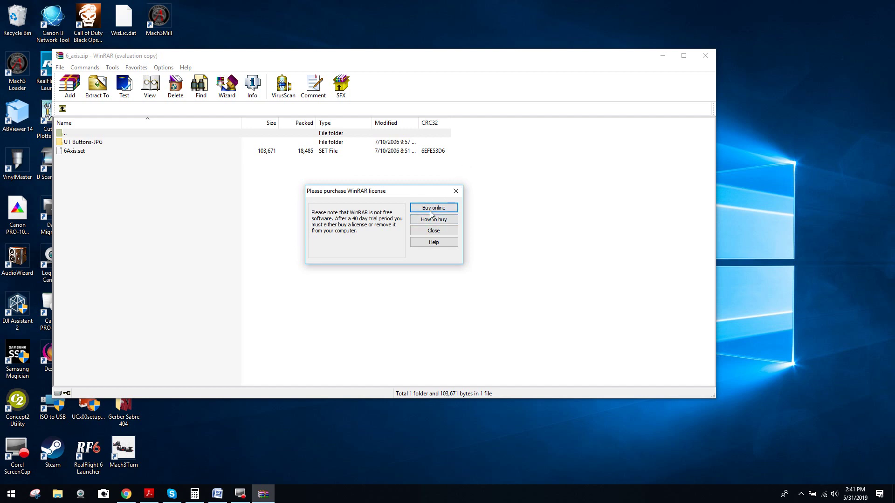
pyautogui.click(456, 192)
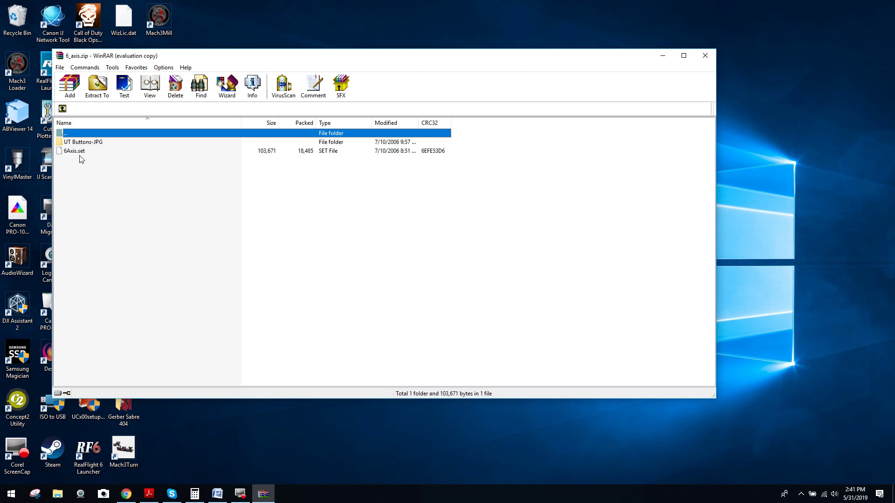
pyautogui.click(96, 93)
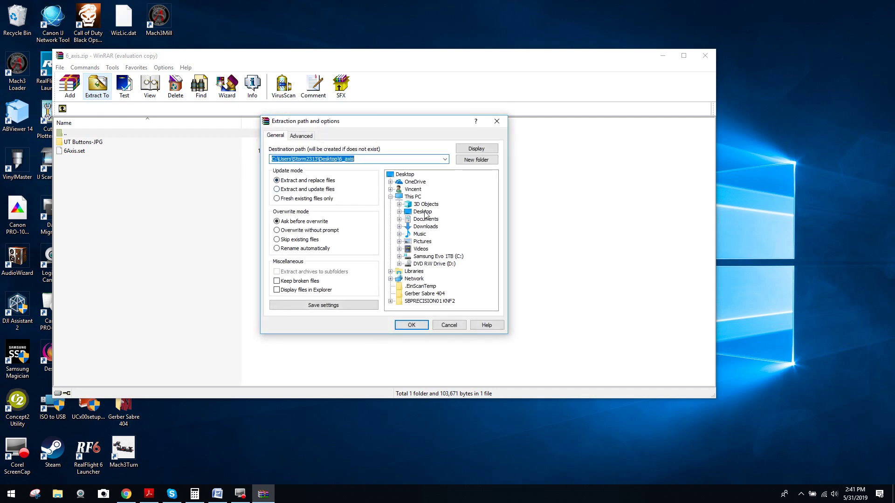
pyautogui.click(425, 213)
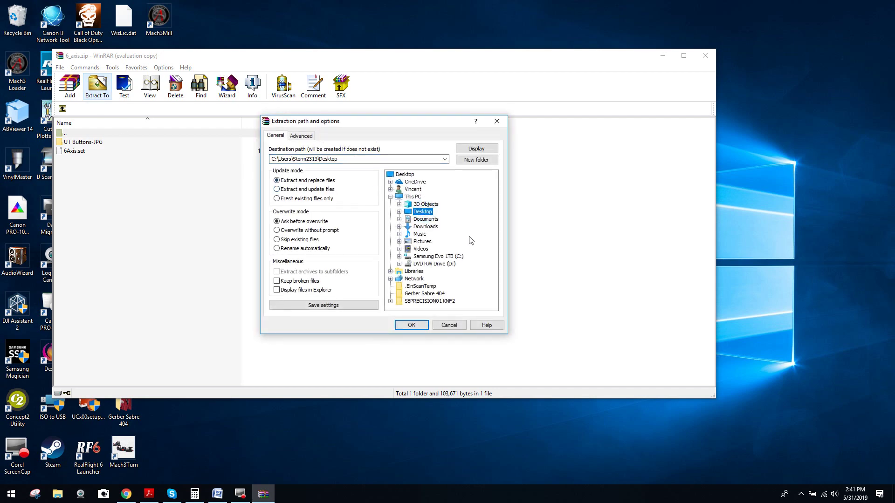
pyautogui.click(411, 326)
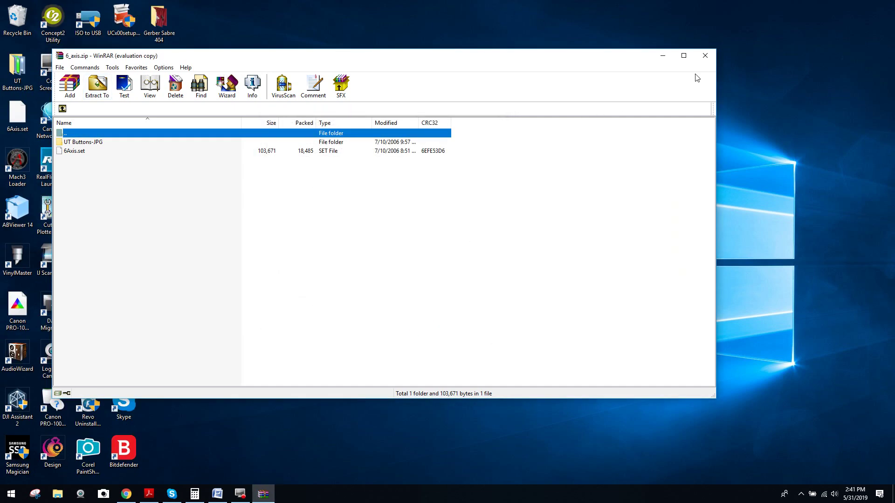
# - Close WinRAR and start Mach3 from the Mach3Mill desktop icon
pyautogui.click(704, 59)
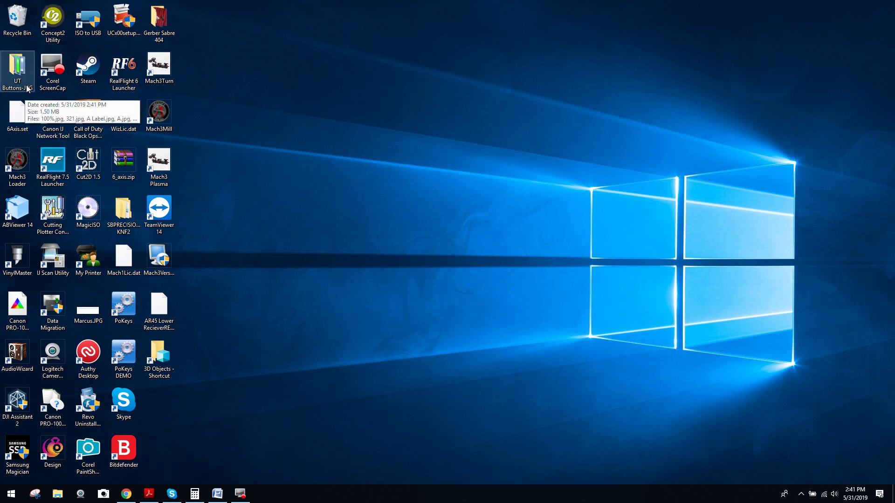
pyautogui.doubleClick(166, 120)
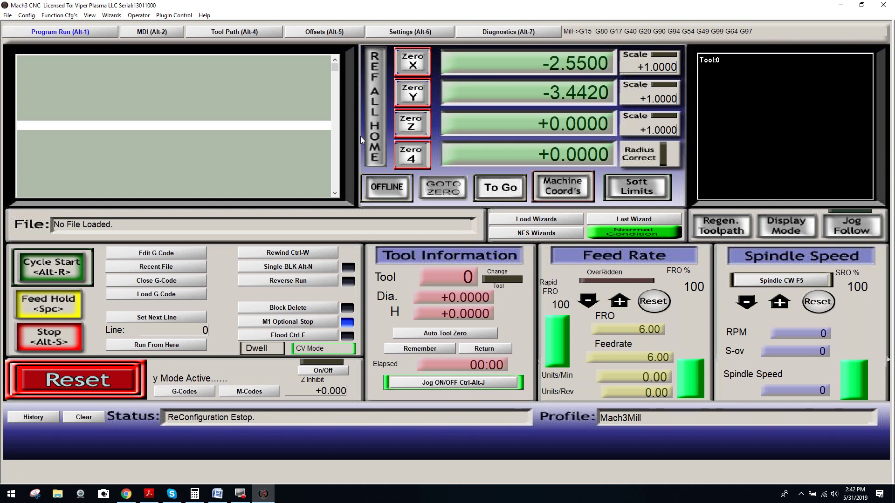
# - In the View > Load Screens file dialog, copy the UT Buttons-JPG folder from the Desktop
pyautogui.click(89, 17)
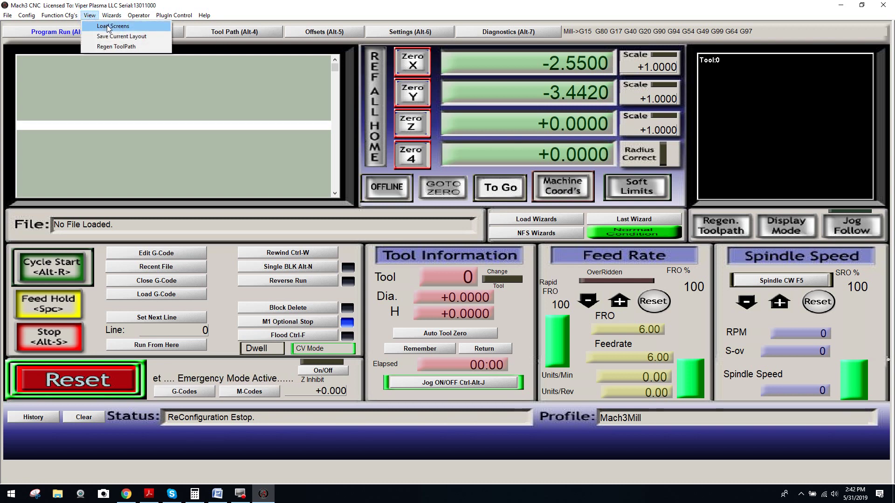
pyautogui.click(110, 26)
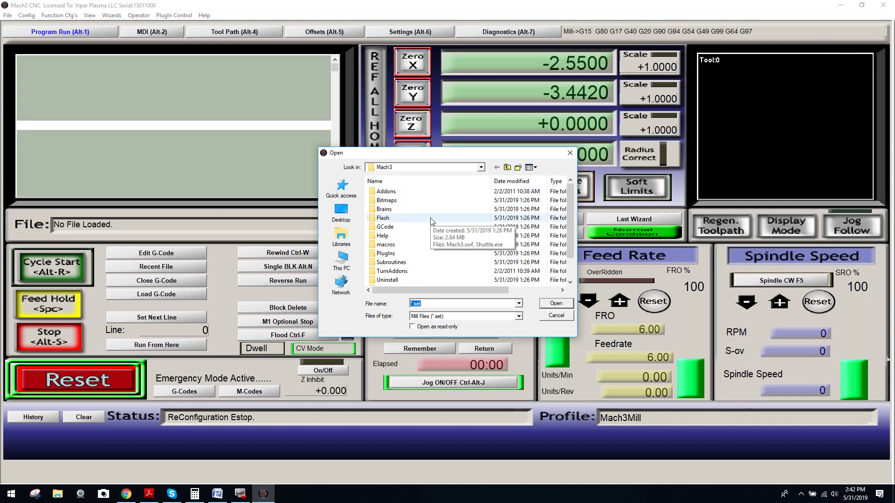
pyautogui.scroll(-3, 432, 221)
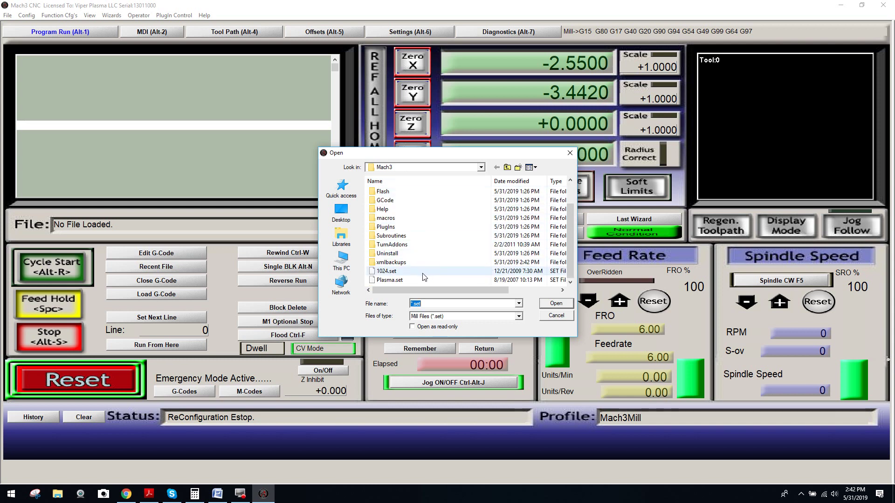
pyautogui.scroll(3, 425, 247)
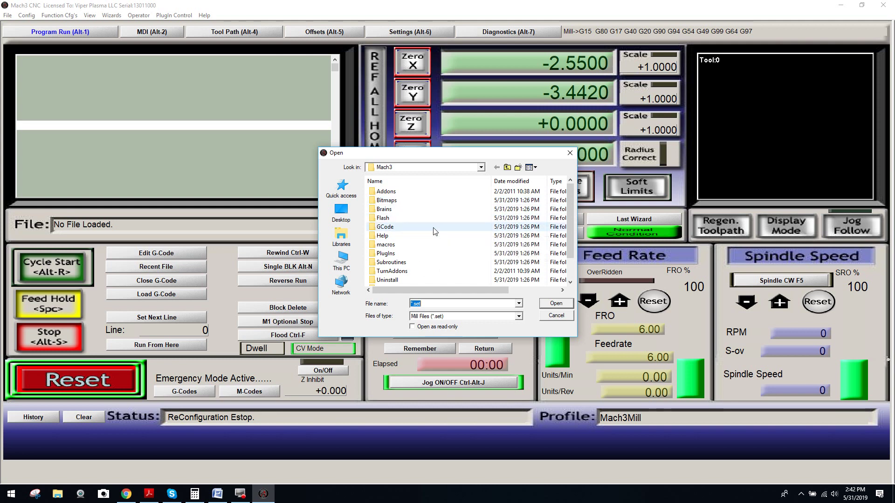
pyautogui.scroll(-3, 433, 233)
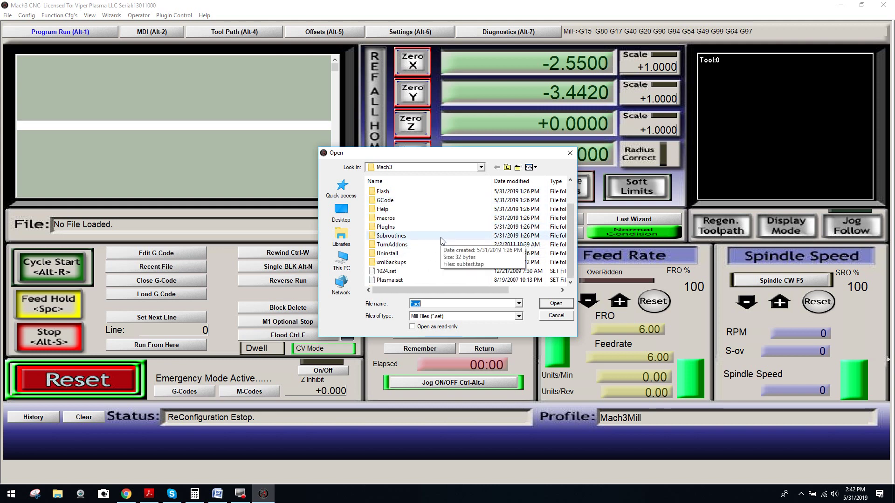
pyautogui.click(341, 212)
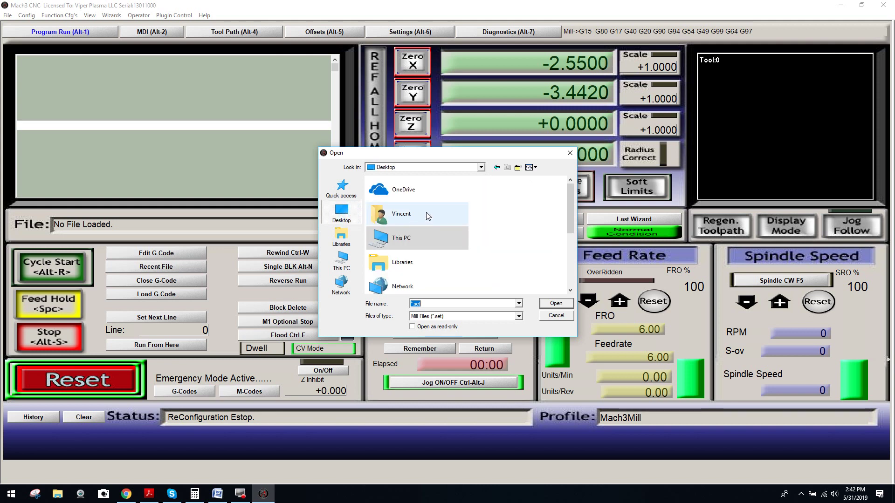
pyautogui.scroll(-5, 429, 213)
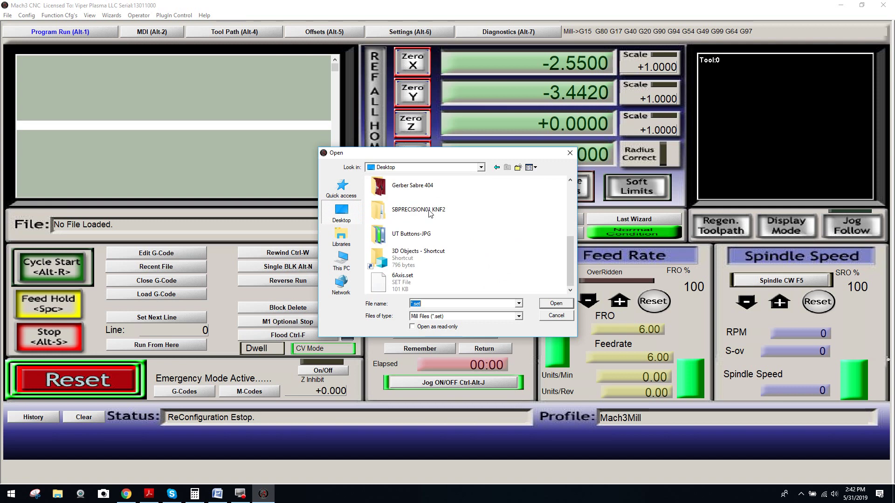
pyautogui.rightClick(406, 237)
pyautogui.click(428, 429)
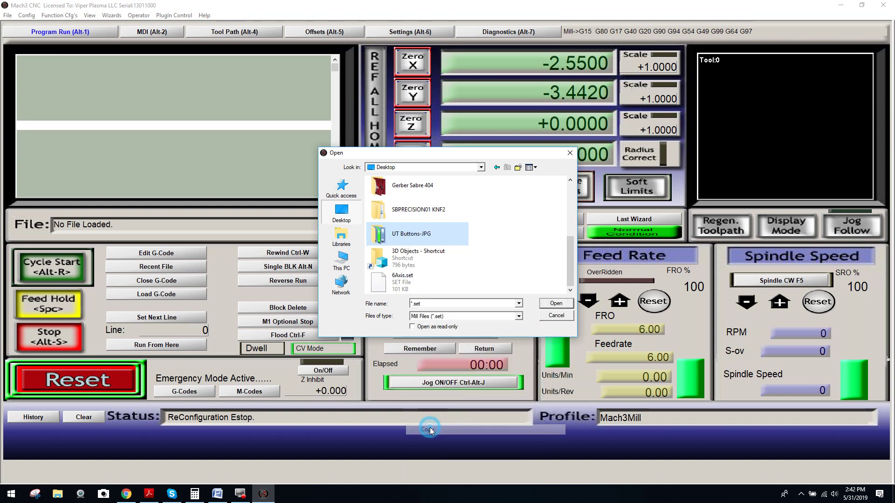
# - Paste UT Buttons-JPG into C:\Mach3\Bitmaps\MillBitmaps and cancel the dialog without loading a screen
pyautogui.click(347, 269)
pyautogui.scroll(-3, 435, 248)
pyautogui.doubleClick(435, 252)
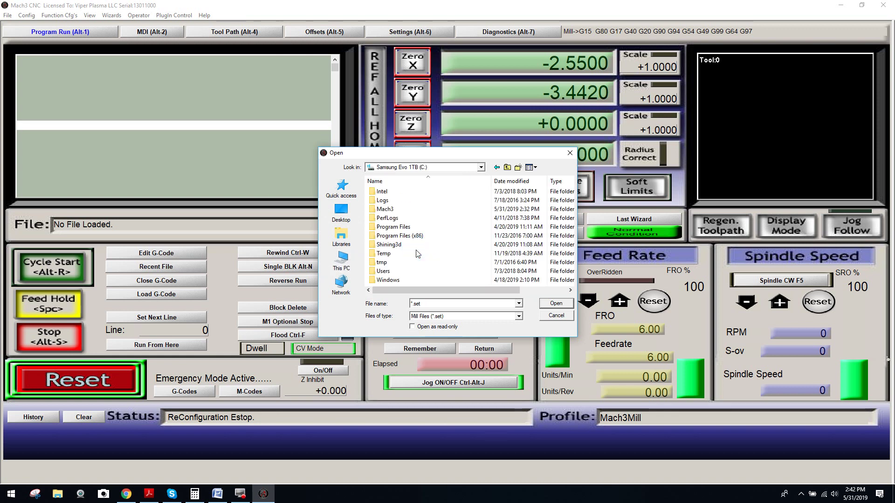
pyautogui.doubleClick(385, 210)
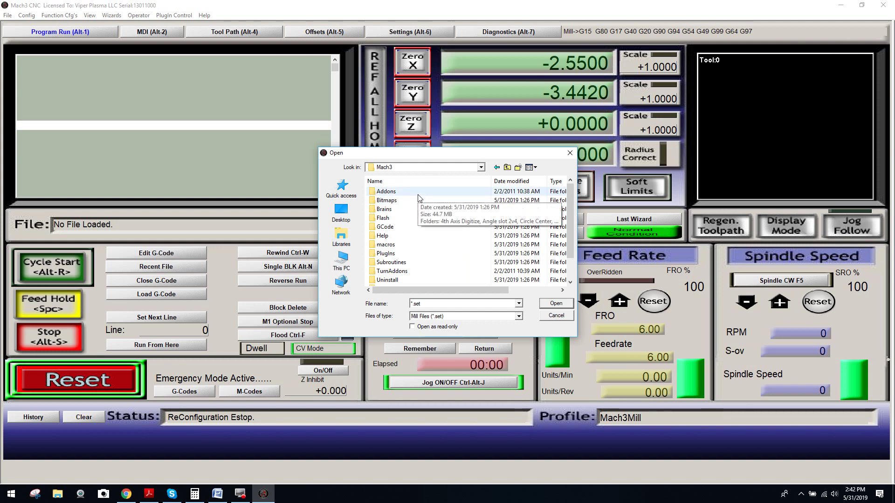
pyautogui.doubleClick(385, 201)
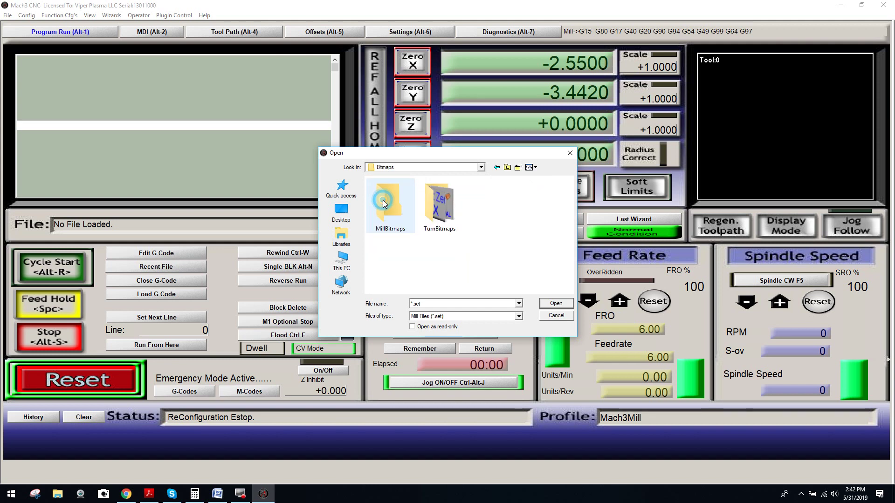
pyautogui.doubleClick(386, 210)
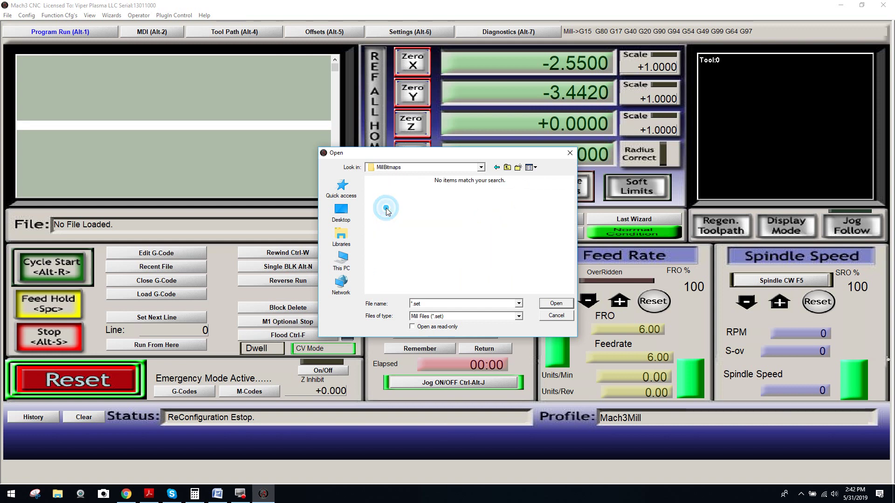
pyautogui.rightClick(386, 208)
pyautogui.click(399, 260)
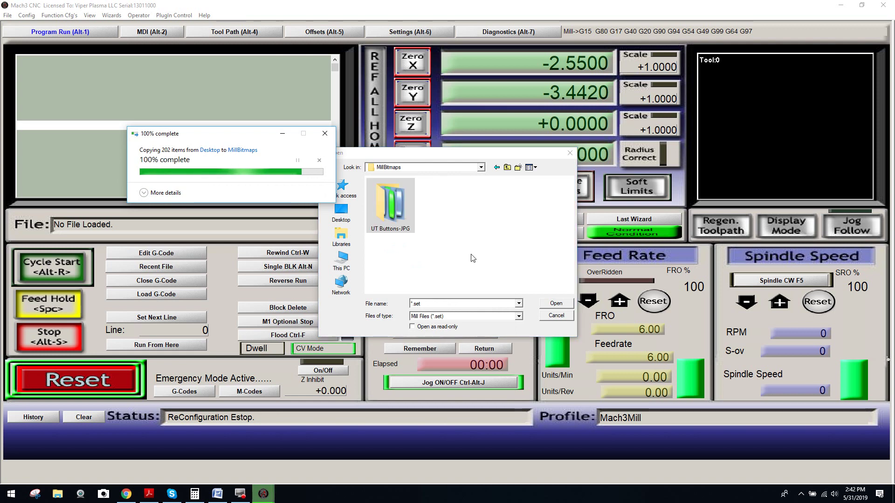
pyautogui.click(556, 316)
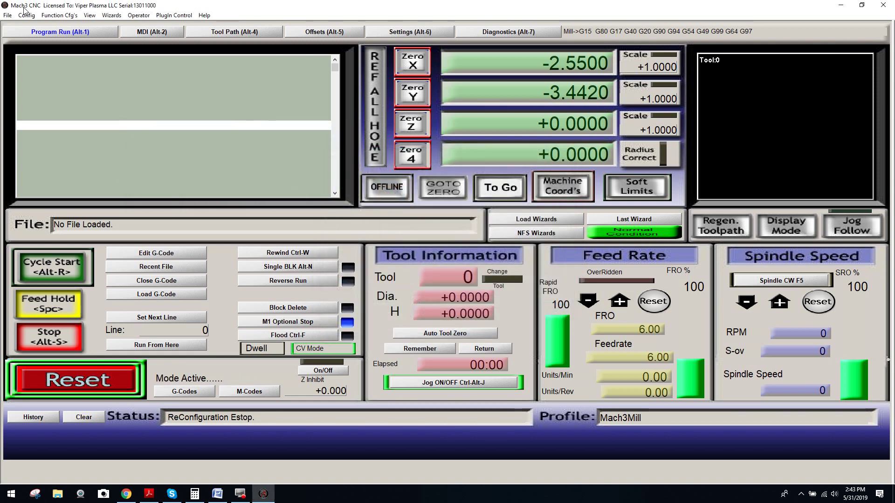
# - Reopen View > Load Screens and copy 6Axis.set from the Desktop
pyautogui.click(90, 15)
pyautogui.click(103, 23)
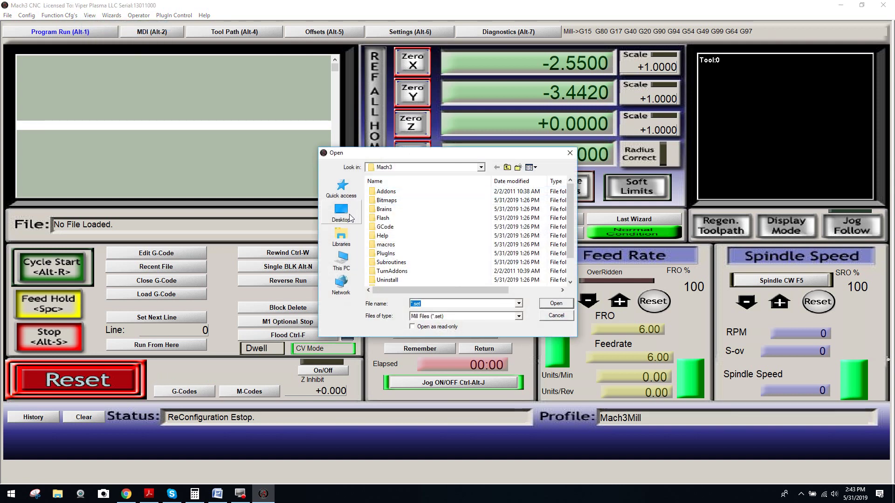
pyautogui.click(351, 218)
pyautogui.scroll(-3, 430, 222)
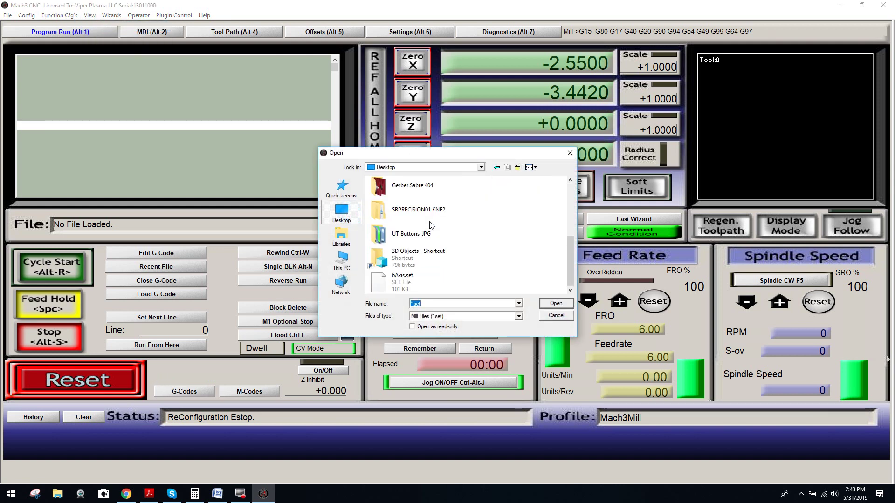
pyautogui.click(404, 279)
pyautogui.rightClick(407, 280)
pyautogui.click(423, 397)
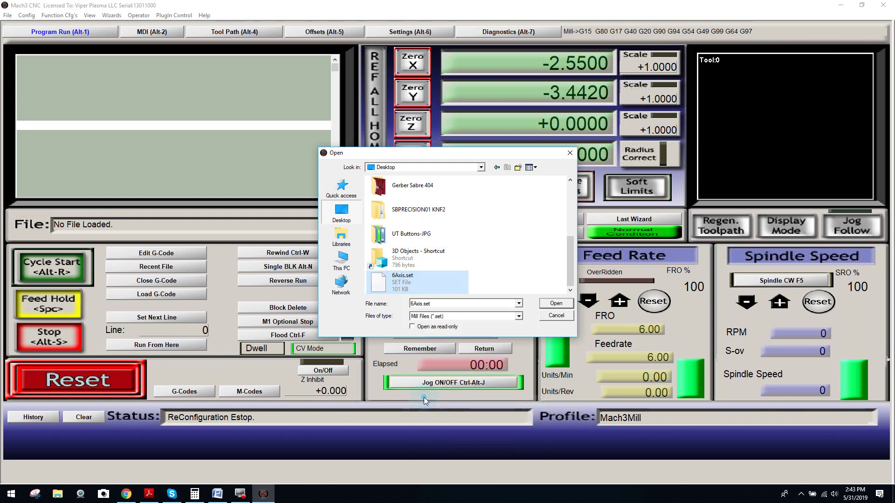
# - Paste 6Axis.set into the C:\Mach3 installation folder
pyautogui.click(343, 259)
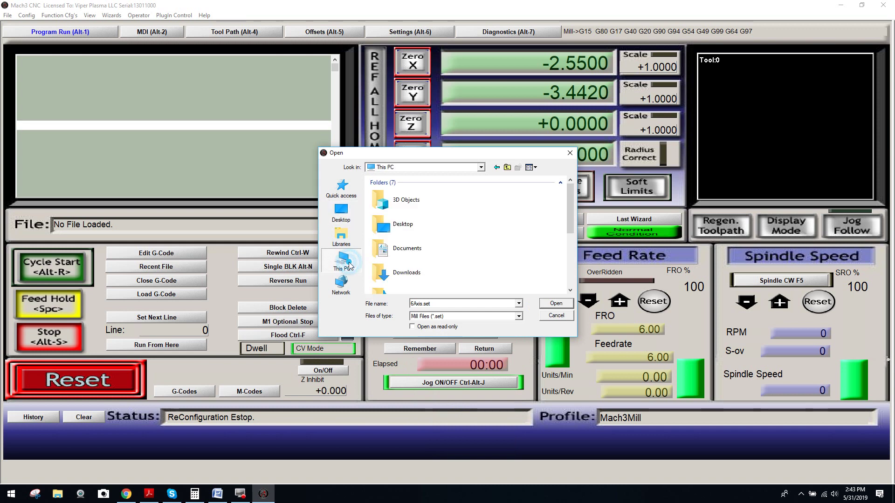
pyautogui.scroll(-3, 396, 249)
pyautogui.doubleClick(455, 255)
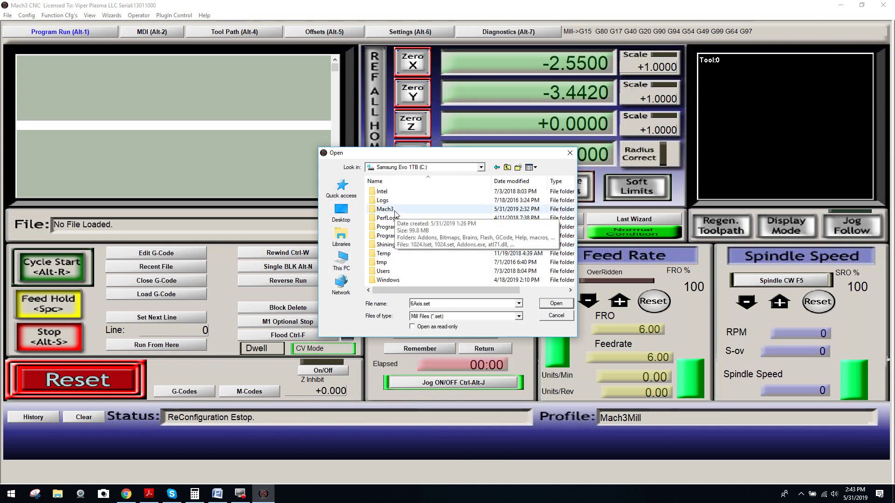
pyautogui.doubleClick(394, 210)
pyautogui.scroll(-1, 418, 213)
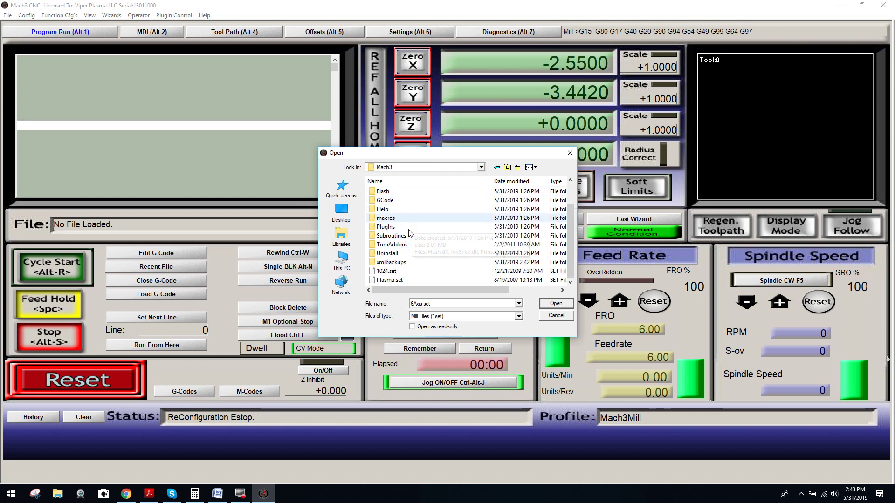
pyautogui.rightClick(444, 235)
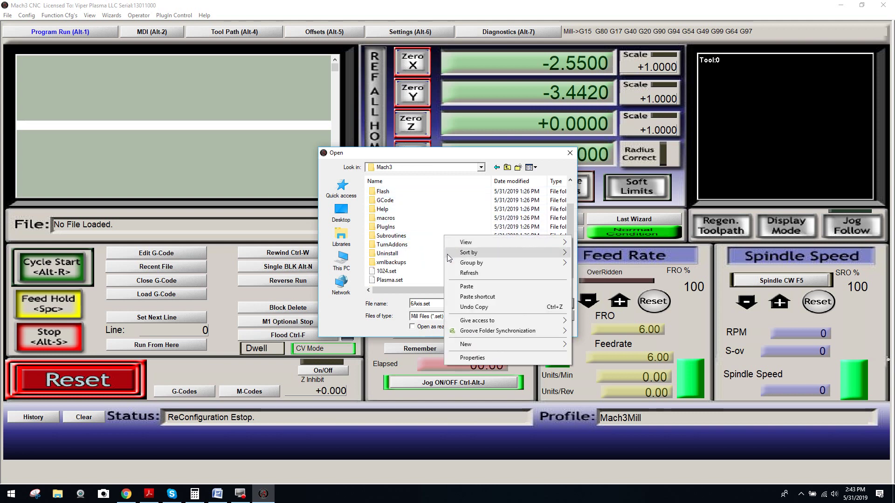
pyautogui.click(460, 287)
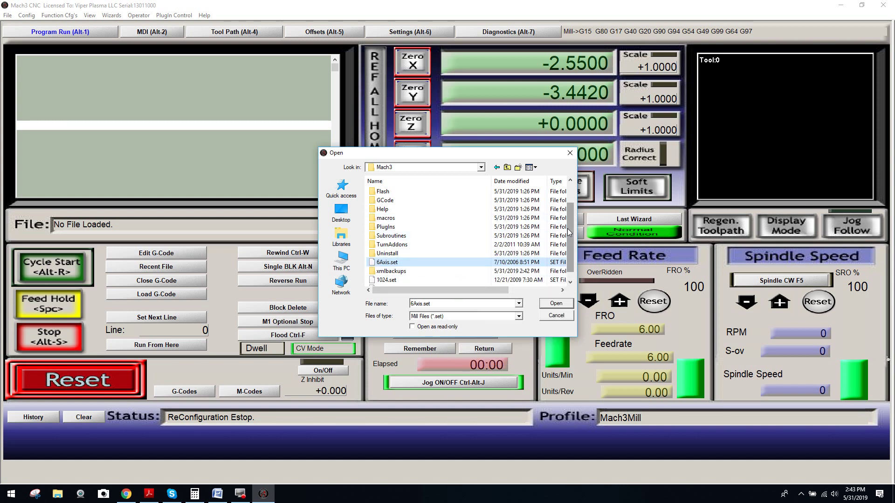
# - Scroll the Mach3 folder listing in the Open dialog to reach 6Axis.set
pyautogui.scroll(-1, 567, 230)
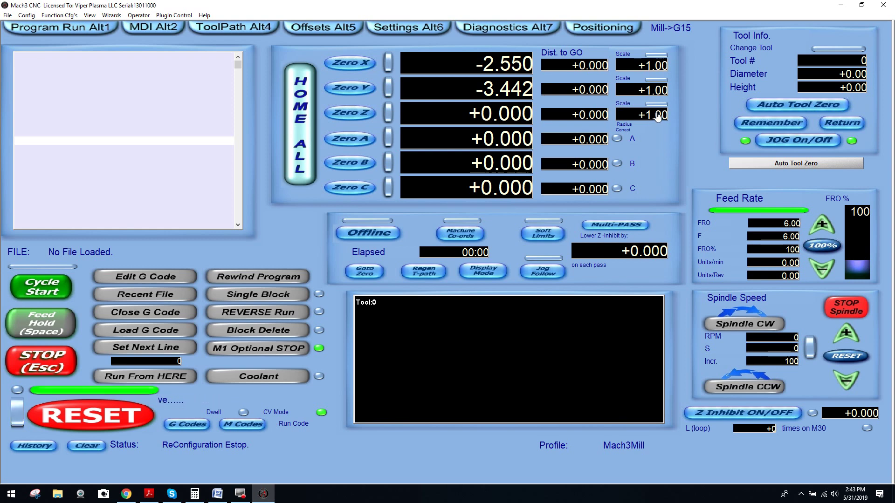
pyautogui.click(606, 29)
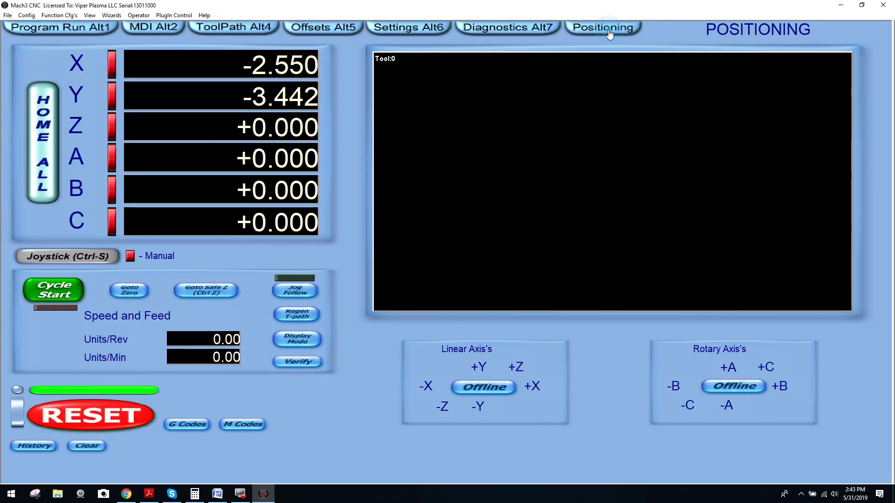
pyautogui.click(538, 29)
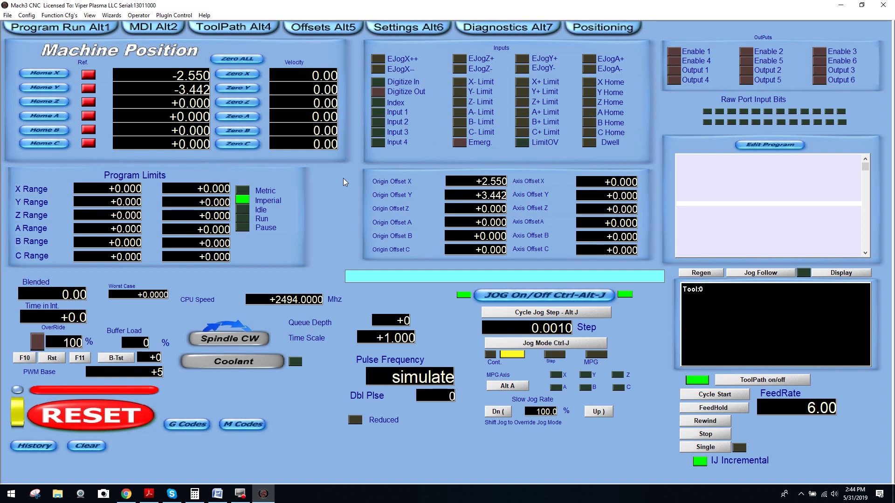
pyautogui.click(416, 29)
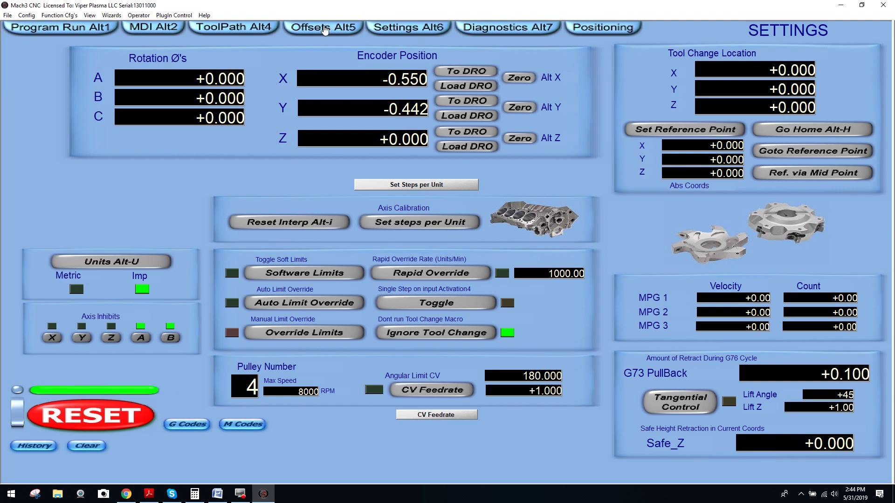
pyautogui.click(325, 29)
pyautogui.click(212, 32)
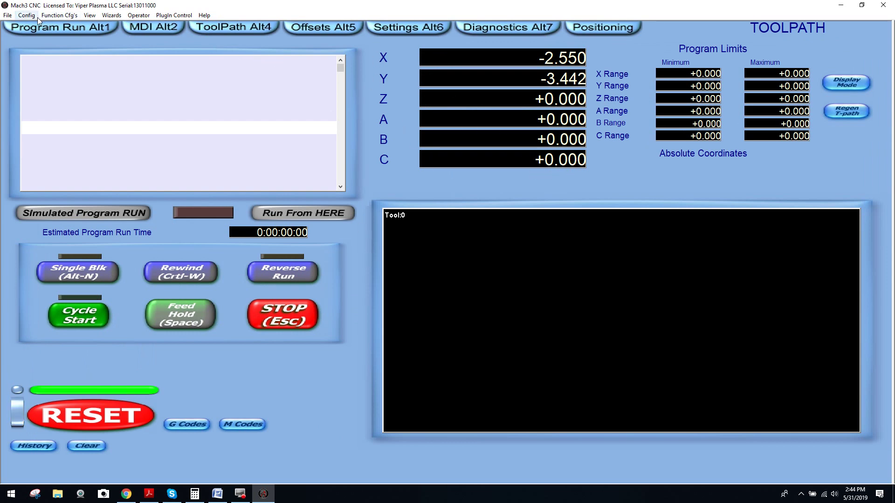
pyautogui.click(142, 29)
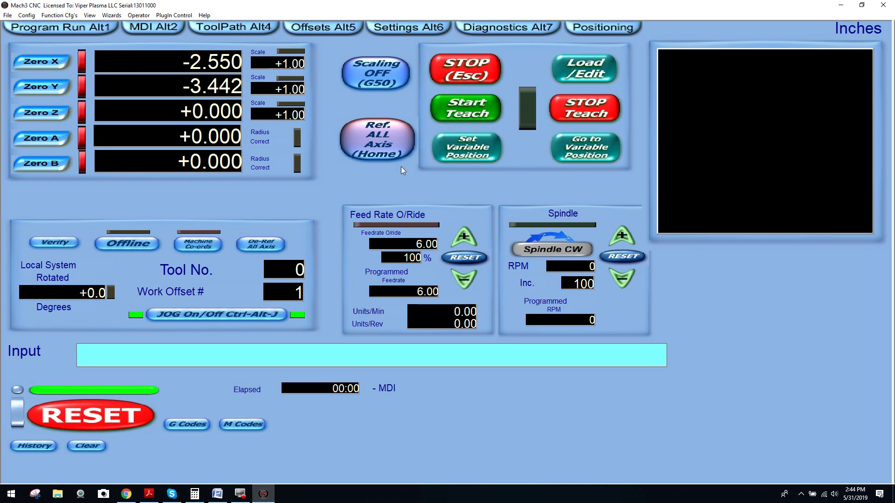
pyautogui.click(74, 29)
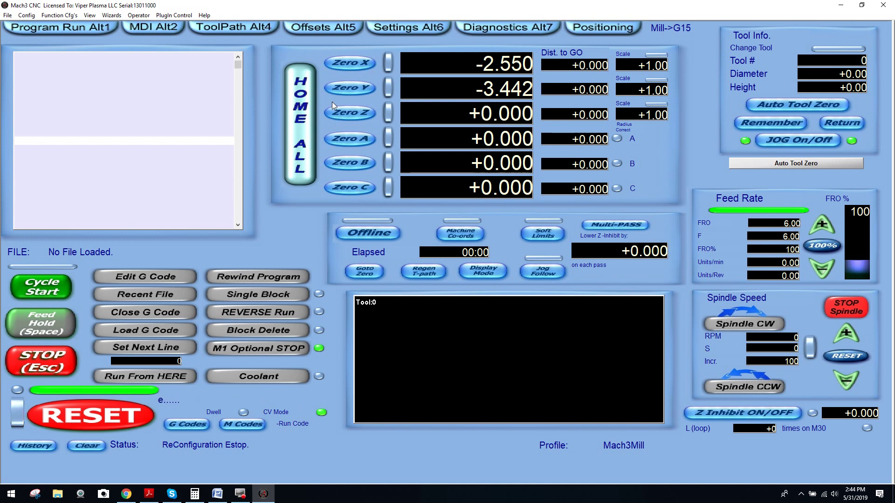
# - Load 1024.set through View > Load Screens, returning to the four-axis X, Y, Z, 4 display
pyautogui.click(90, 16)
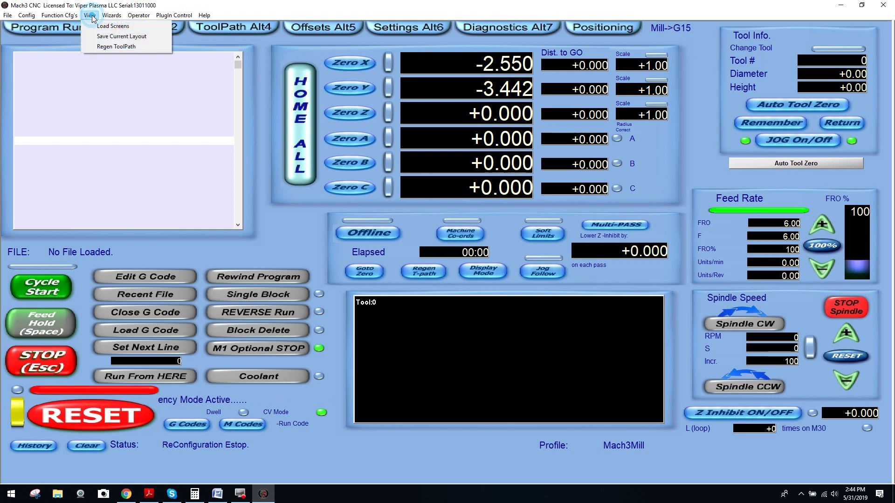
pyautogui.click(112, 26)
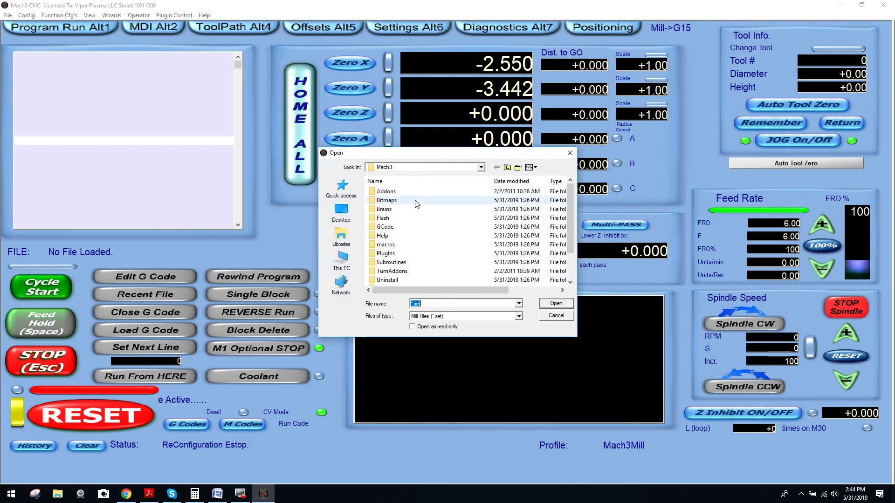
pyautogui.scroll(-1, 416, 204)
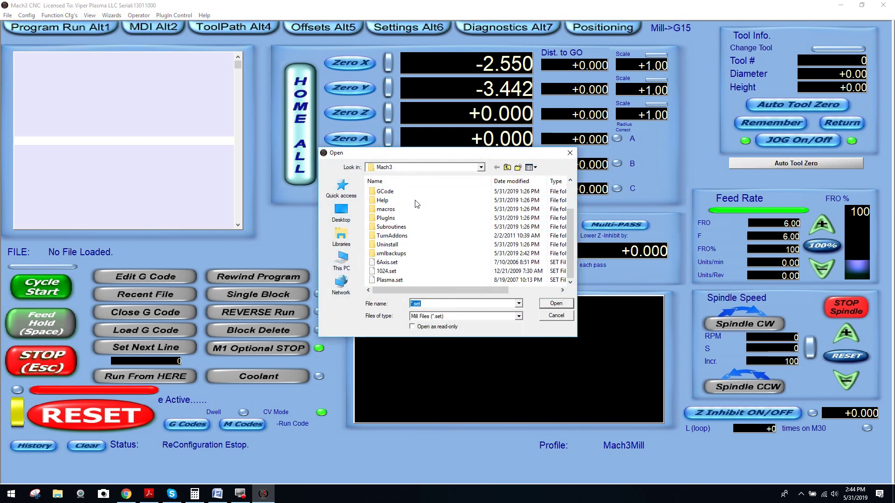
pyautogui.doubleClick(390, 272)
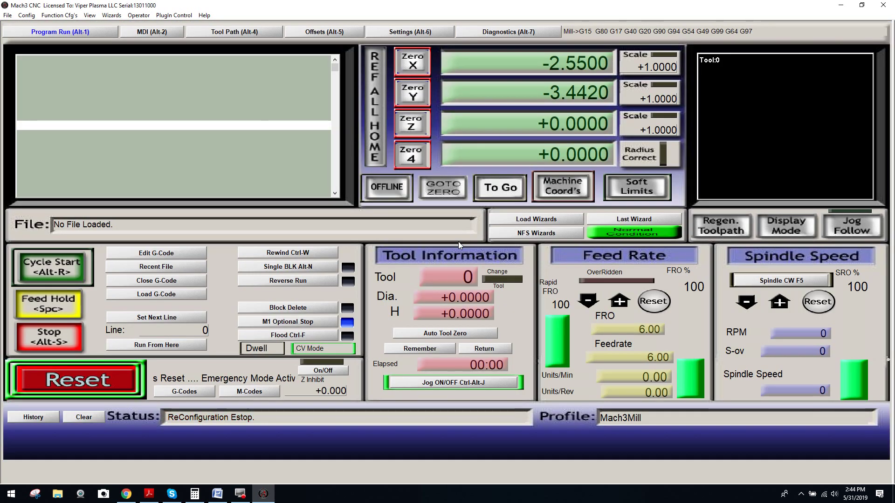
# - Load 6Axis.set through View > Load Screens to restore the X through C readouts
pyautogui.click(95, 16)
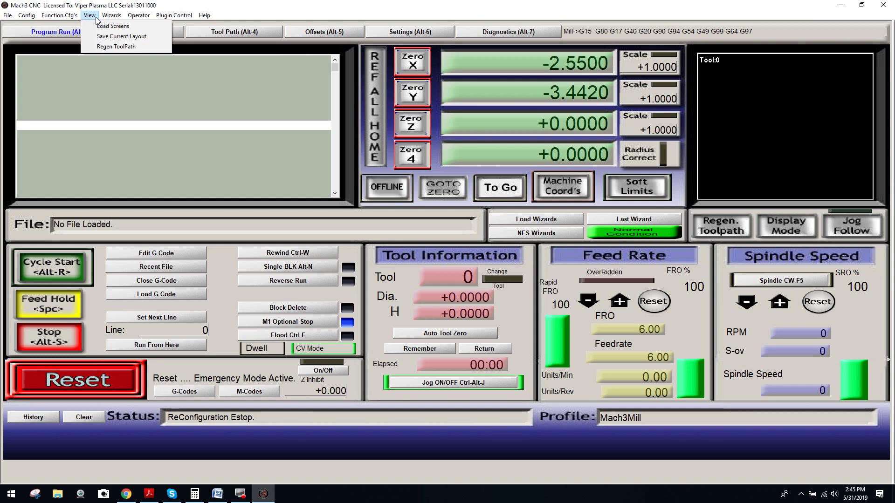
pyautogui.click(96, 27)
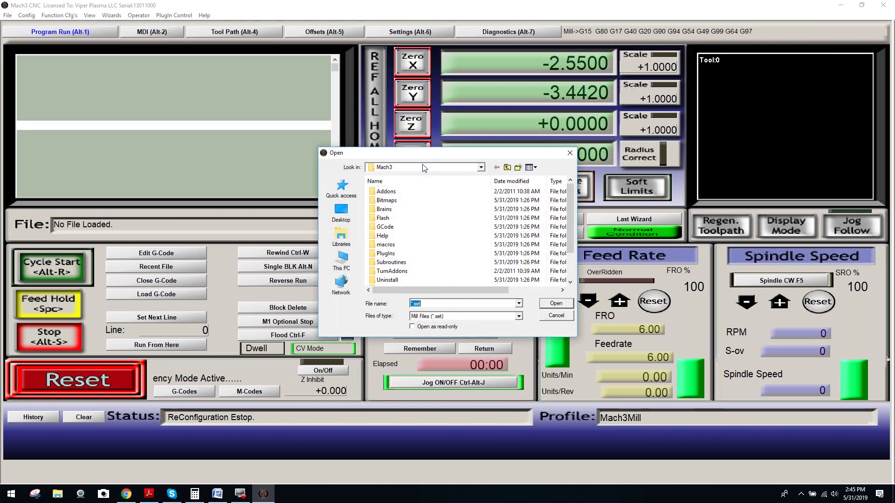
pyautogui.scroll(-2, 420, 233)
pyautogui.click(420, 264)
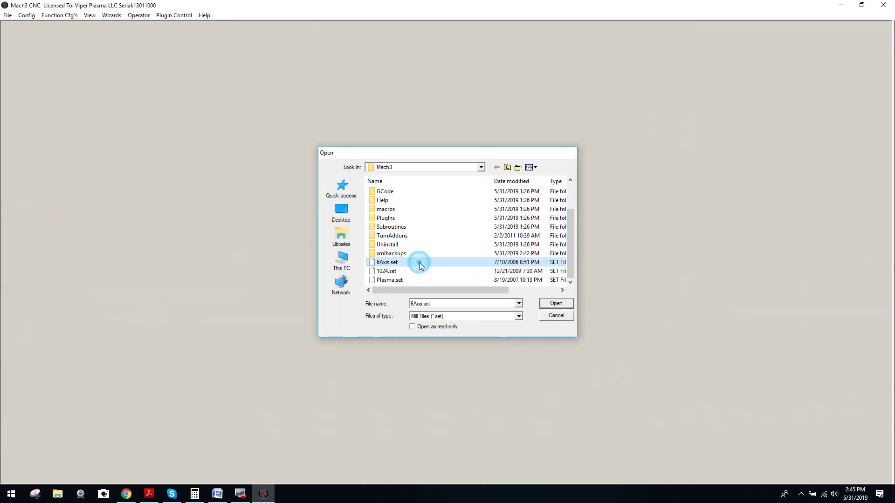
pyautogui.doubleClick(419, 262)
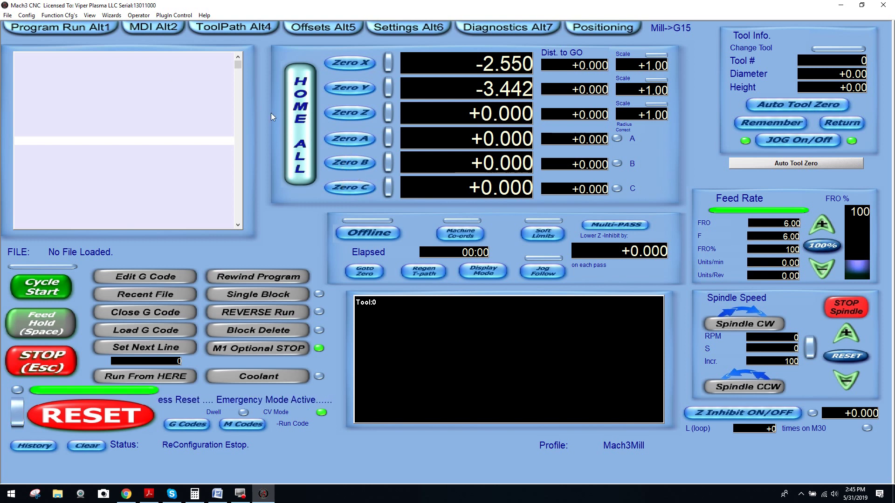
# - Open System HotKeys Setup from the Config menu to view jog codes X++ 39, X-- 37, Y++ 38, Y-- 40
pyautogui.click(27, 15)
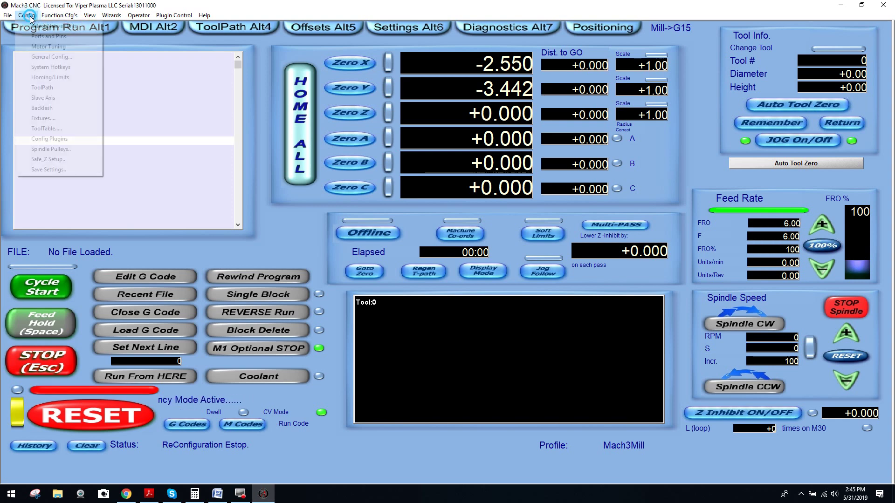
pyautogui.click(40, 68)
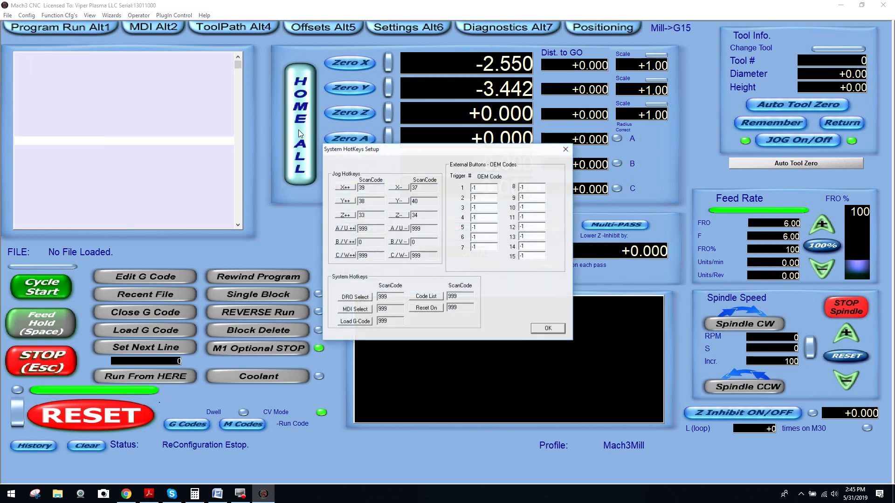
pyautogui.click(402, 248)
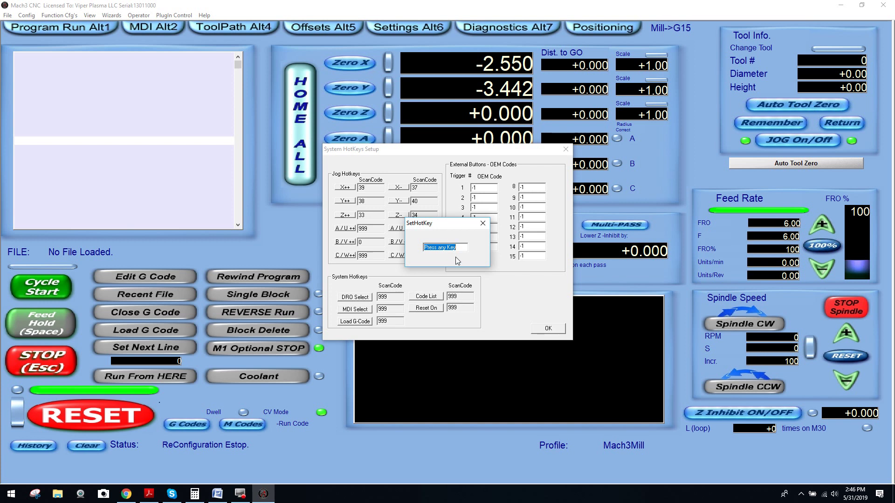
pyautogui.press('Return')
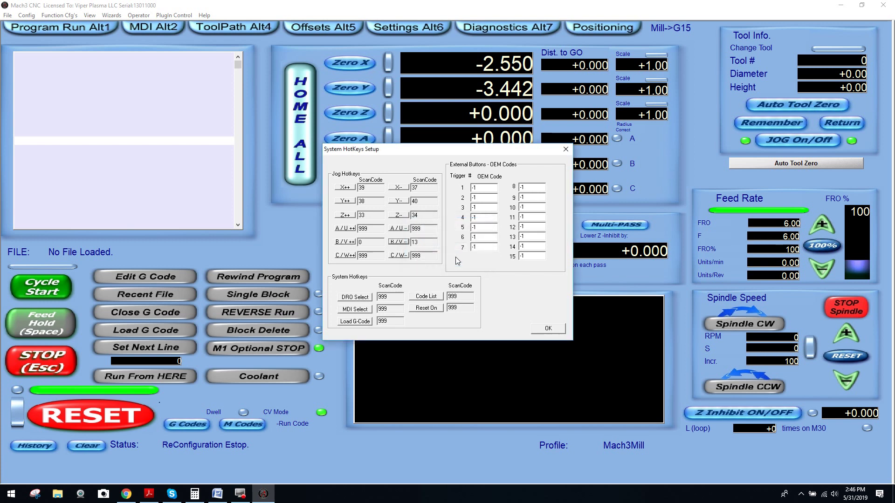
pyautogui.click(399, 242)
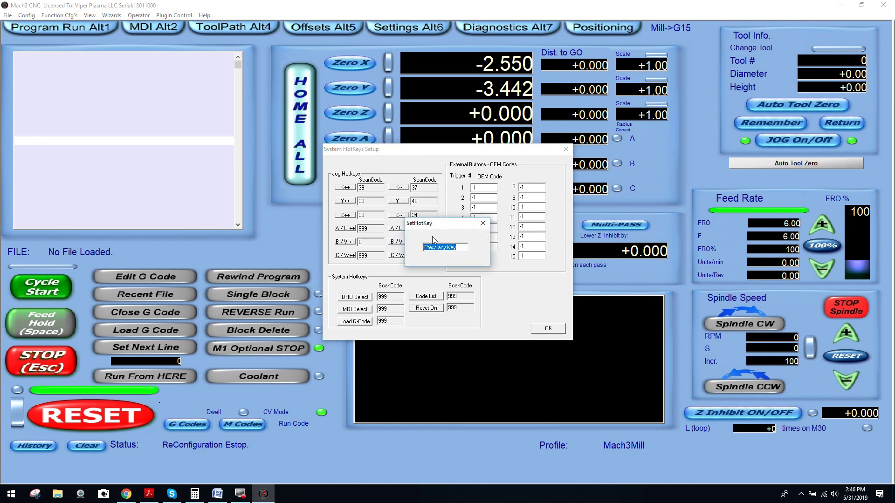
pyautogui.click(483, 226)
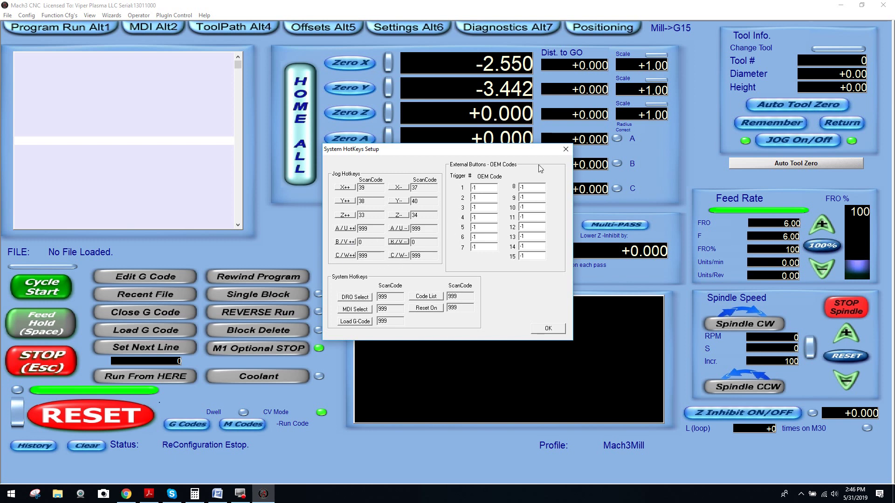
# - Close the System HotKeys Setup dialog to return to the six-axis Program Run screen
pyautogui.click(566, 150)
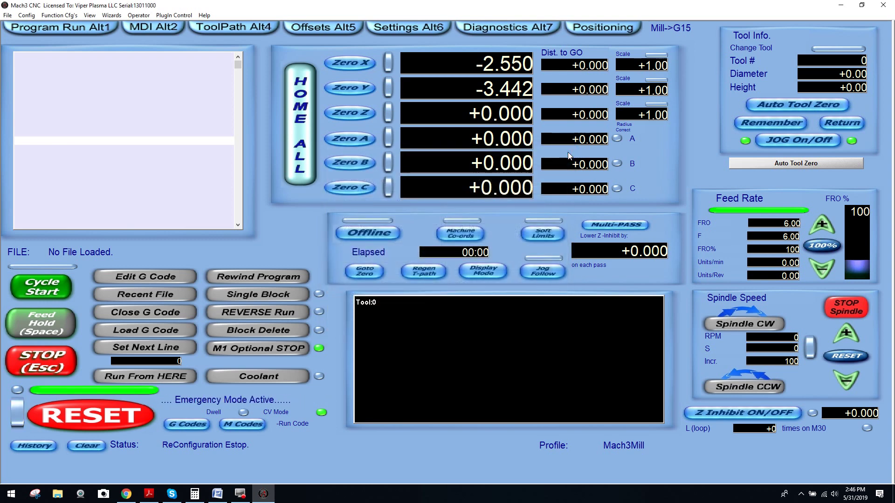